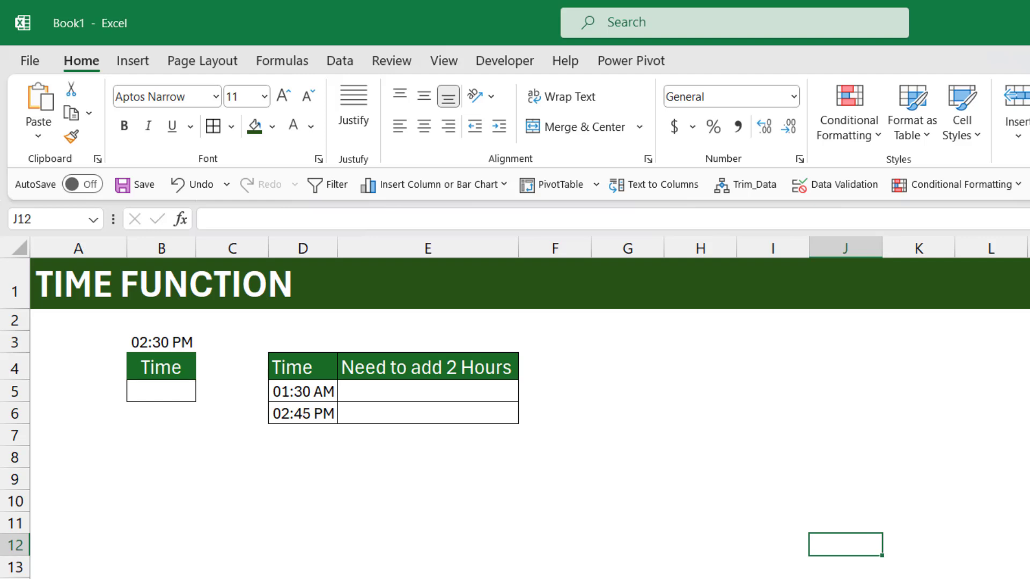
pyautogui.scroll(-1, 227, 475)
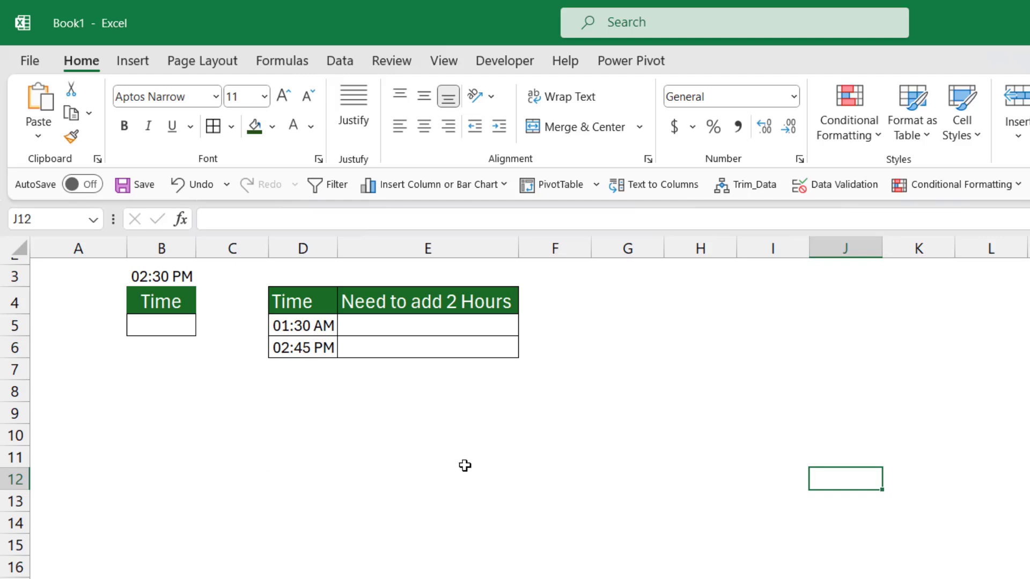
pyautogui.click(288, 392)
pyautogui.write('=time')
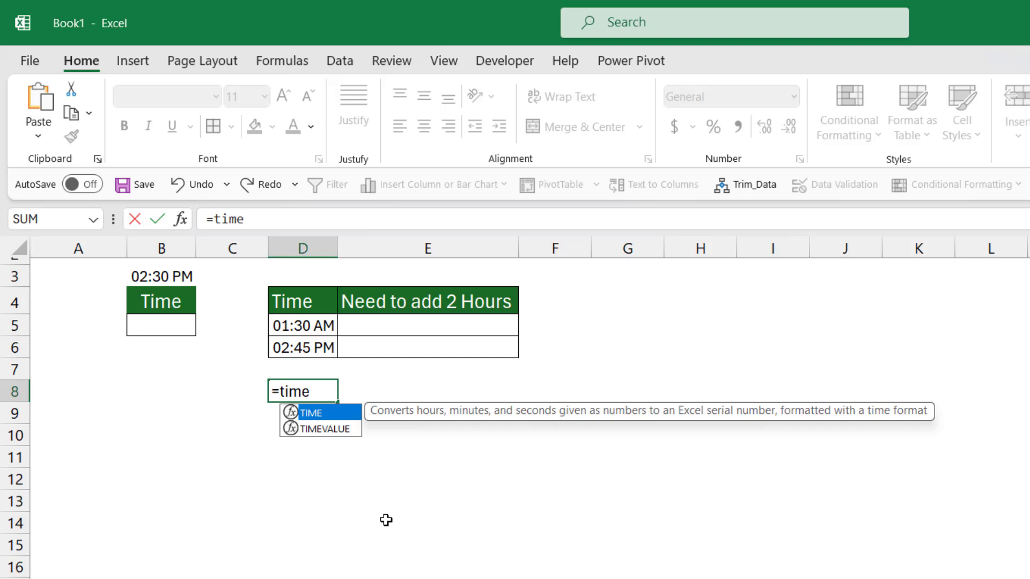
pyautogui.press('Tab')
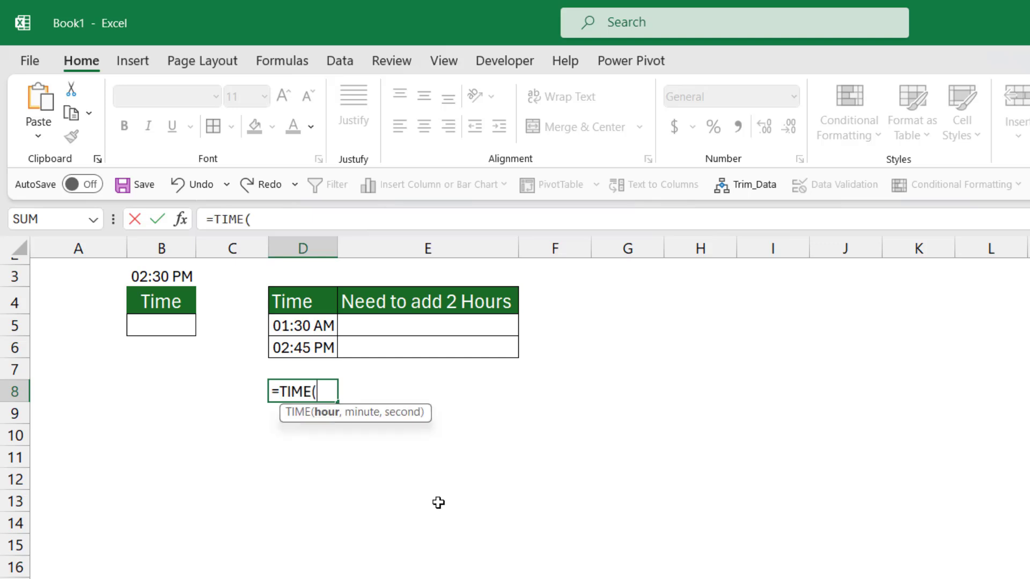
pyautogui.moveTo(413, 420); pyautogui.dragTo(400, 446)
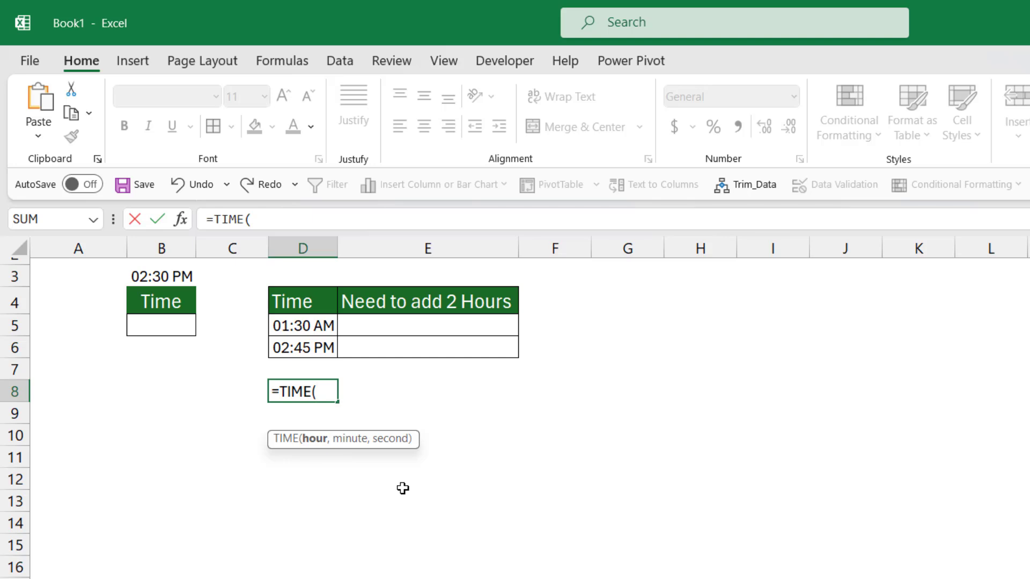
pyautogui.press('BackSpace')
pyautogui.press('BackSpace')
pyautogui.press('BackSpace')
pyautogui.press('BackSpace')
pyautogui.press('BackSpace')
pyautogui.press('BackSpace')
pyautogui.press('Escape')
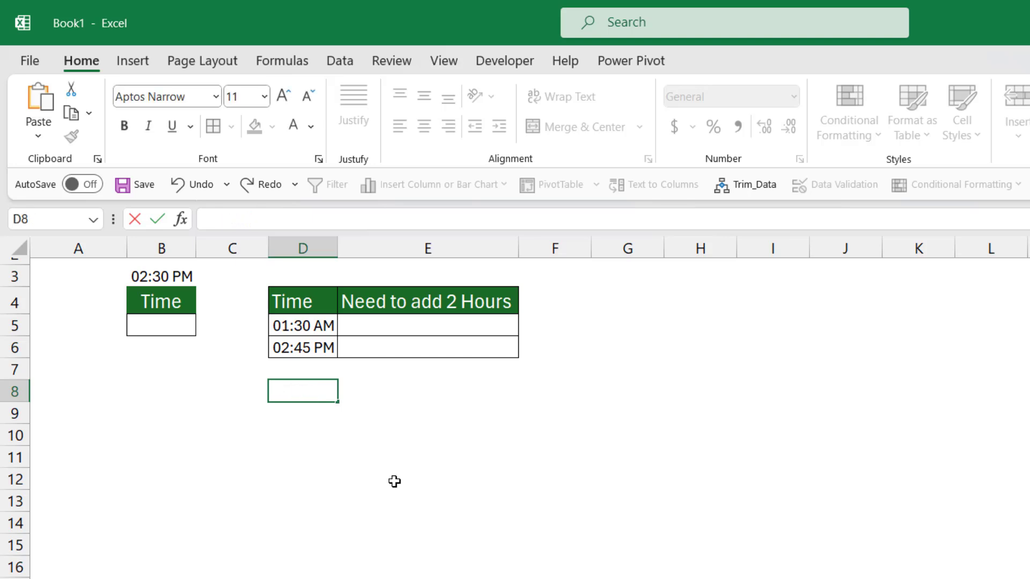
# - Build the time in cell B5 with a TIME formula using hour 14, minute 30 and second 0
pyautogui.click(163, 329)
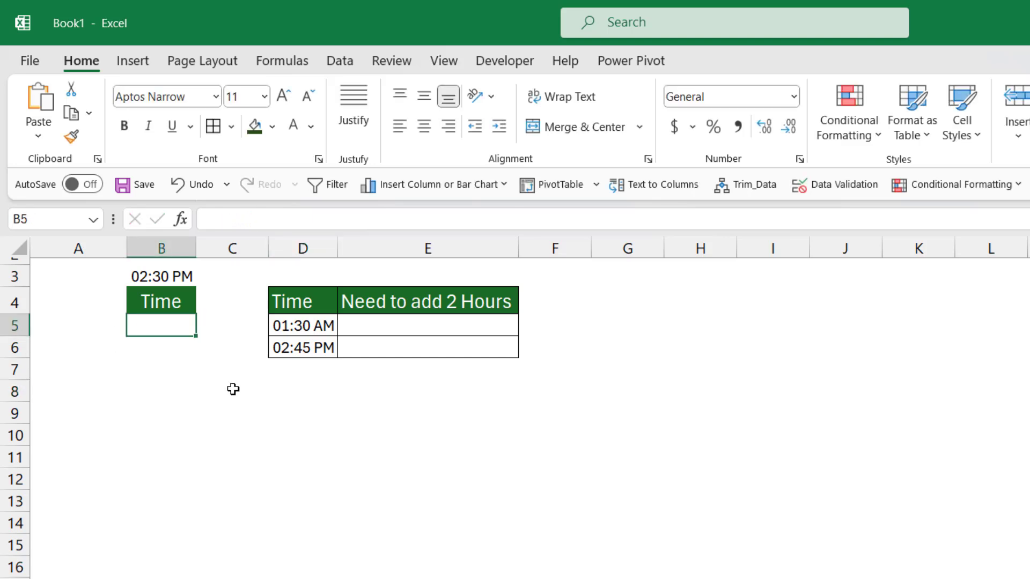
pyautogui.write('=time')
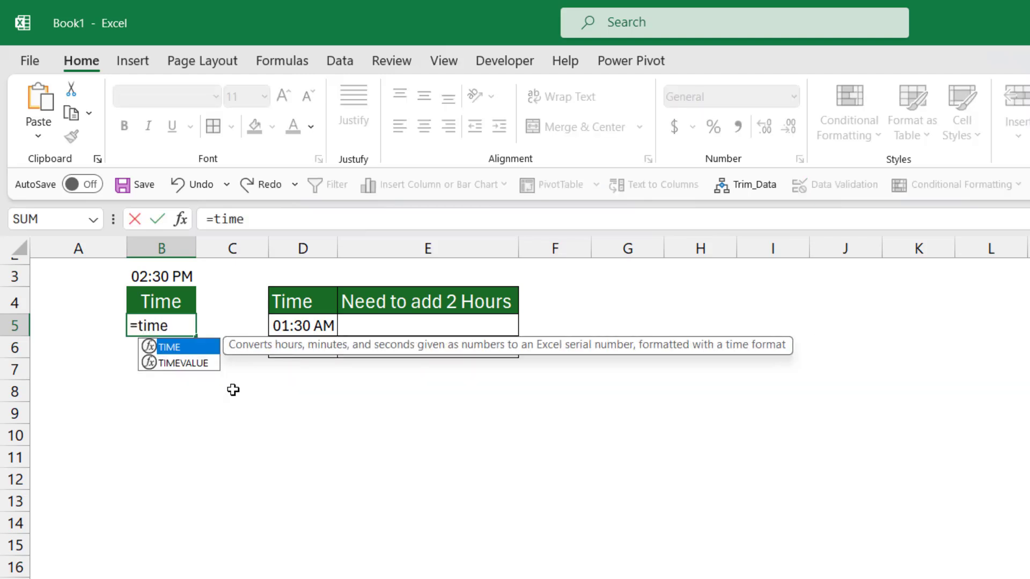
pyautogui.press('Tab')
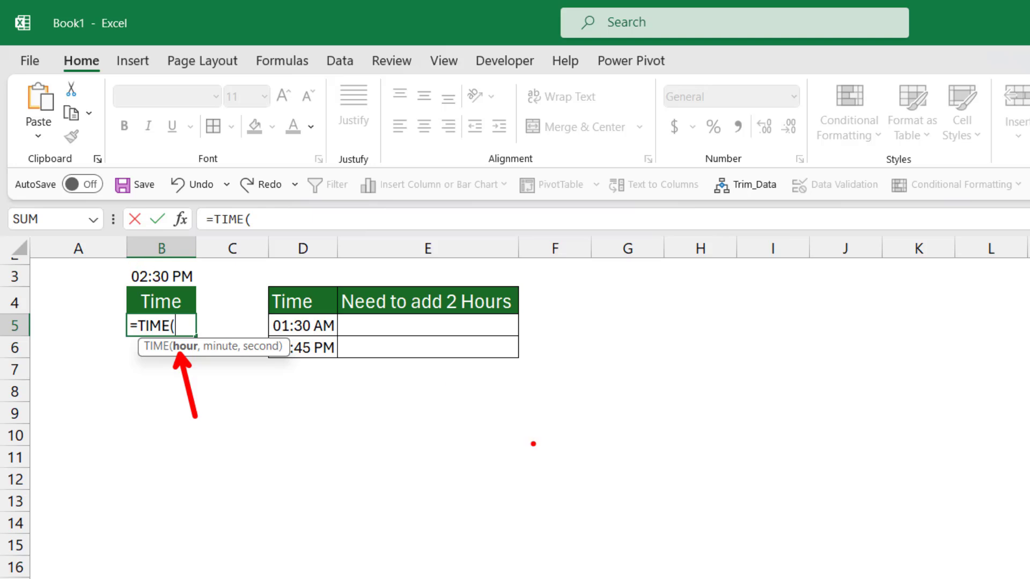
pyautogui.write('14')
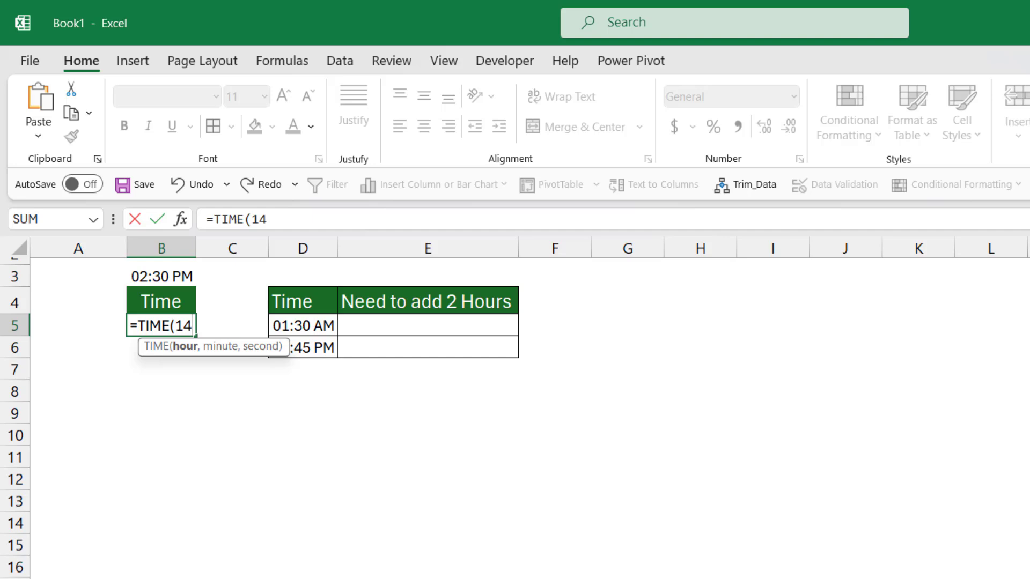
pyautogui.write(',')
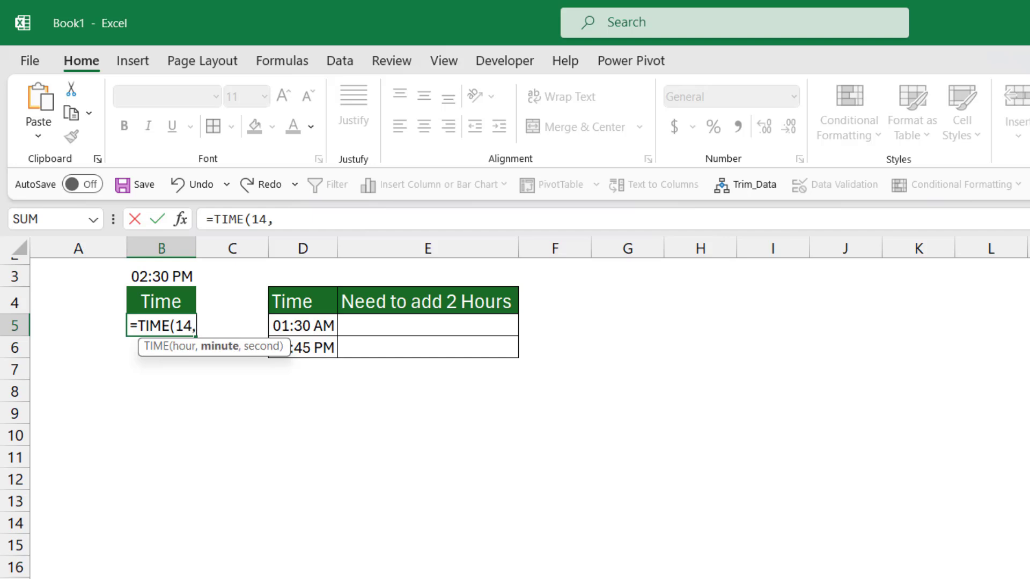
pyautogui.write('30,')
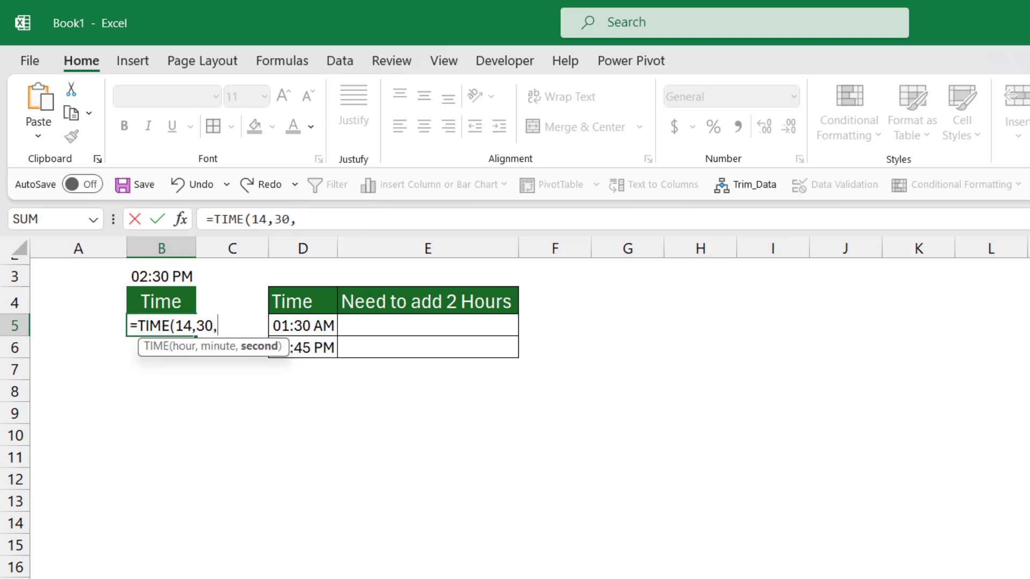
pyautogui.write('0')
pyautogui.press('Return')
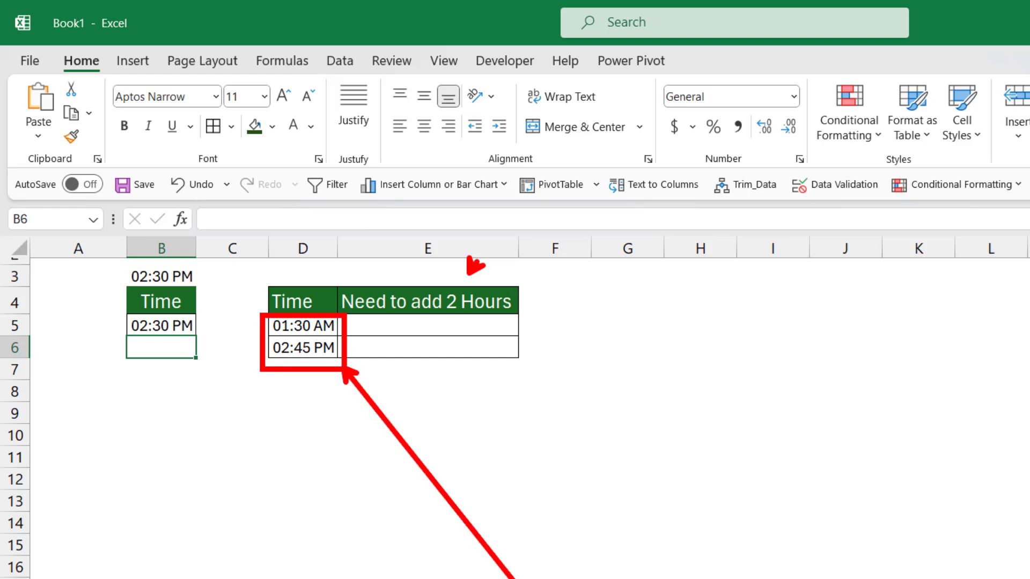
# - Add two hours to the first time by entering =TIME(2,0,0)+D5 in E5, and fill the formula down to E6
pyautogui.click(449, 327)
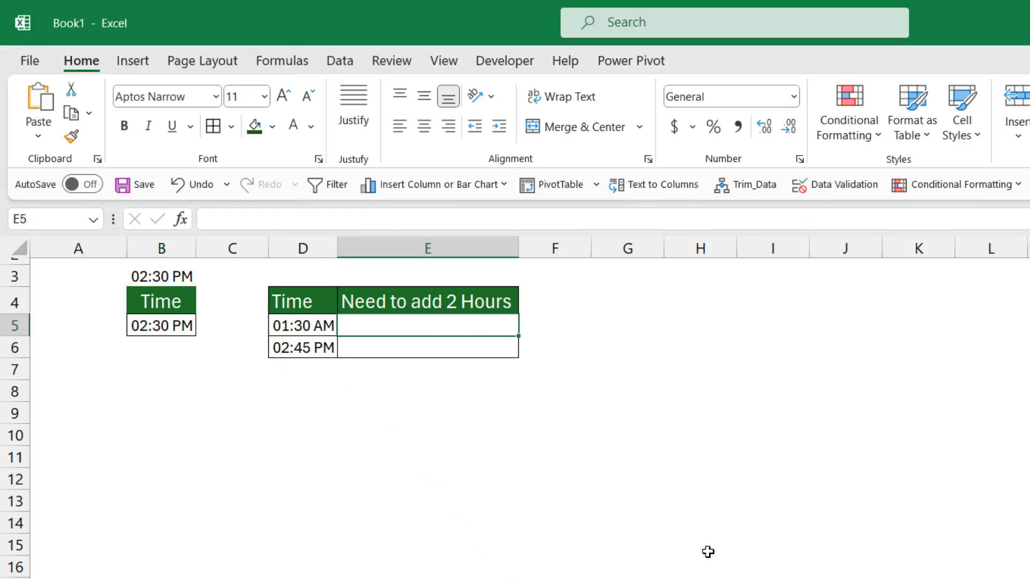
pyautogui.write('=tim')
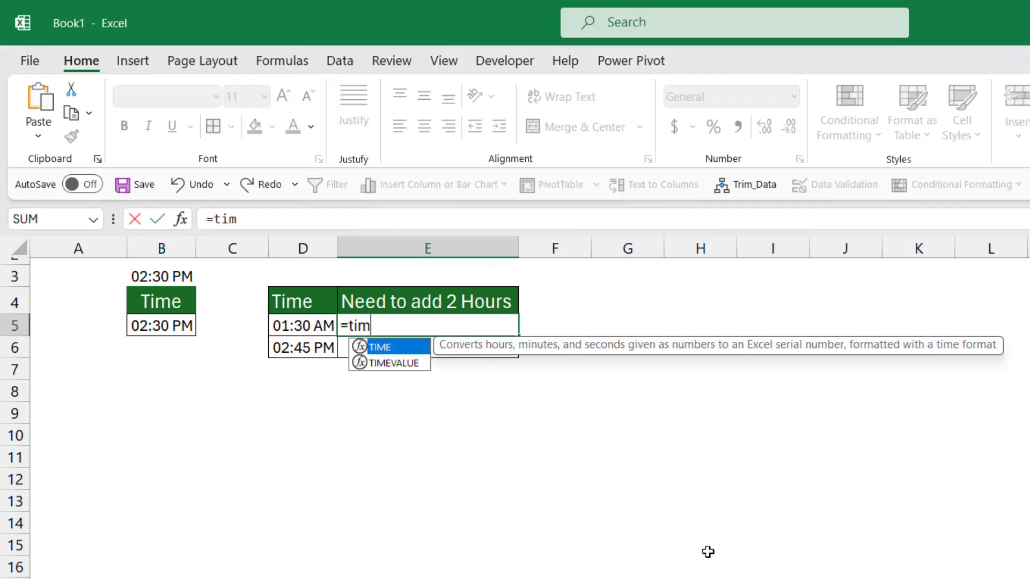
pyautogui.press('Tab')
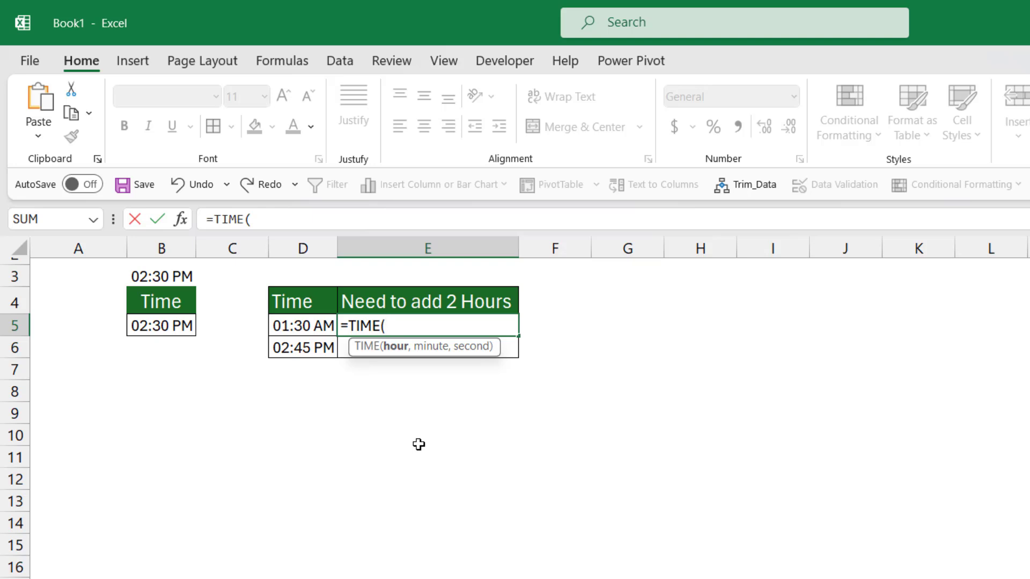
pyautogui.write('2,')
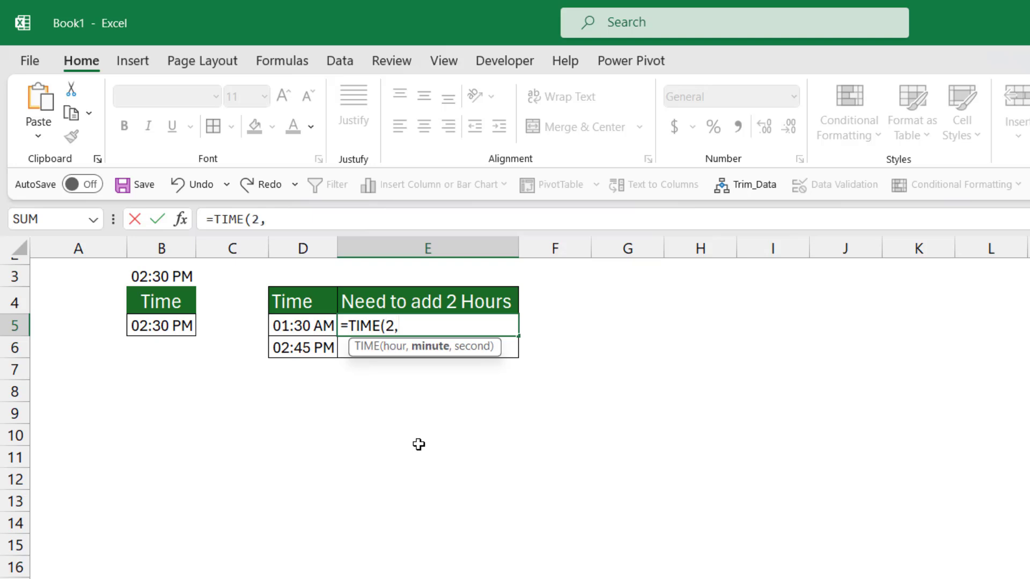
pyautogui.write('0,0')
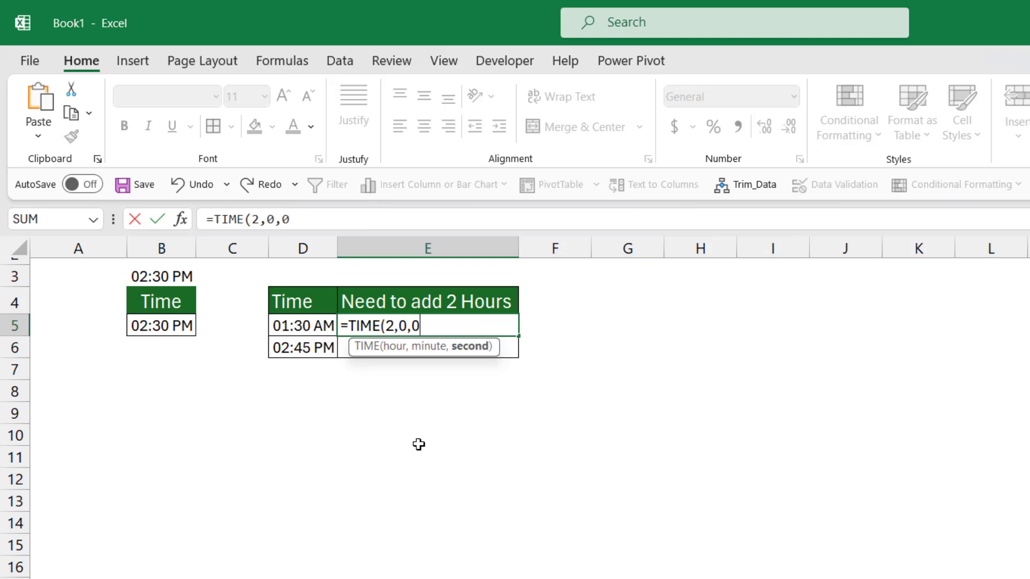
pyautogui.write(')')
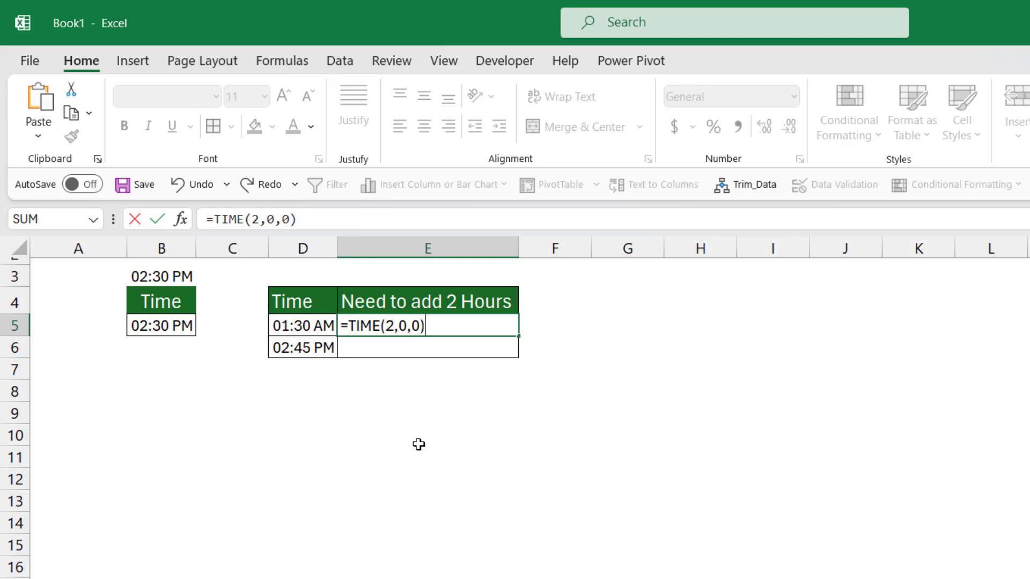
pyautogui.write('+')
pyautogui.click(318, 320)
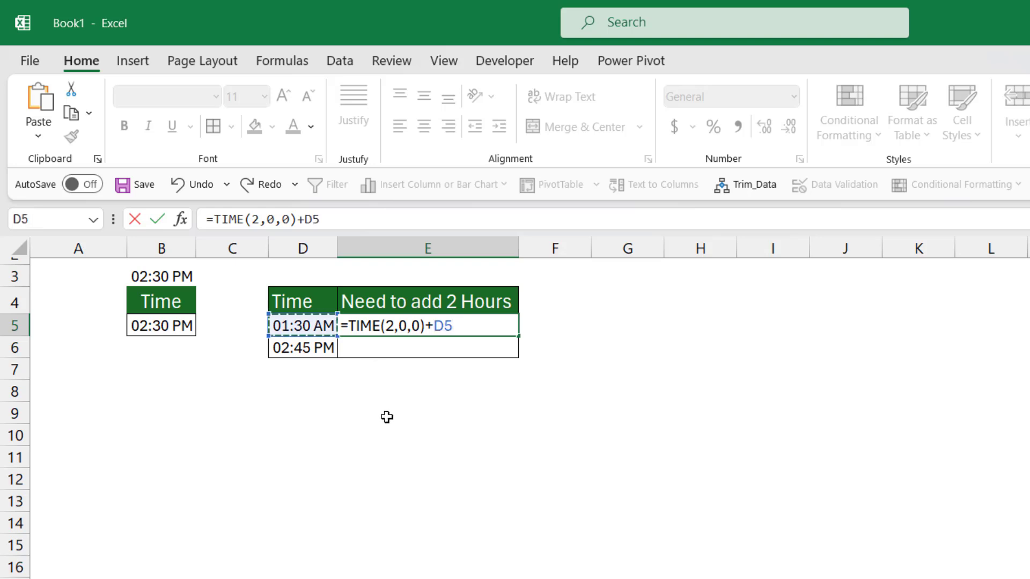
pyautogui.hotkey('ctrl', 'Return')
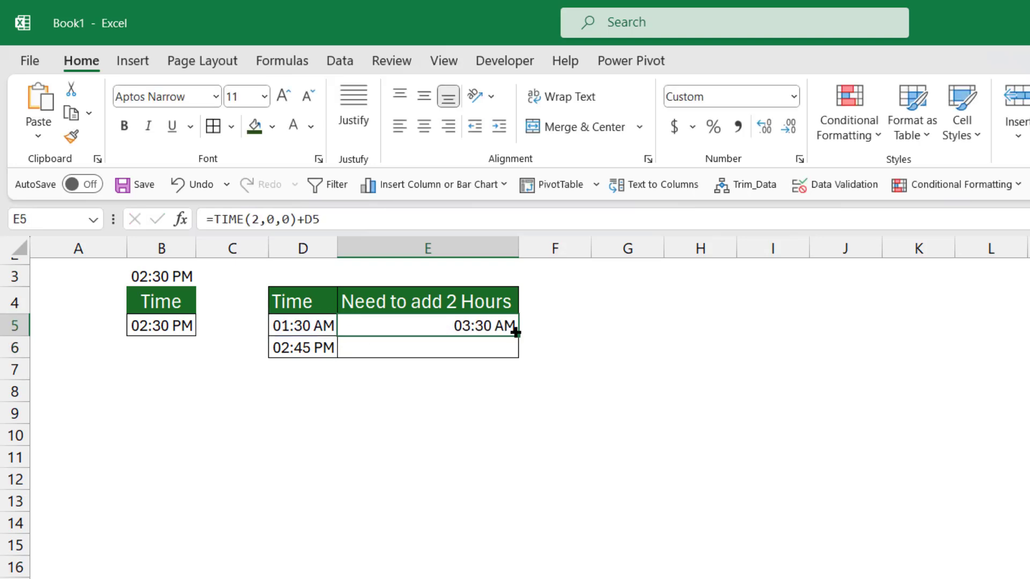
pyautogui.moveTo(517, 336); pyautogui.dragTo(516, 361)
pyautogui.click(579, 501)
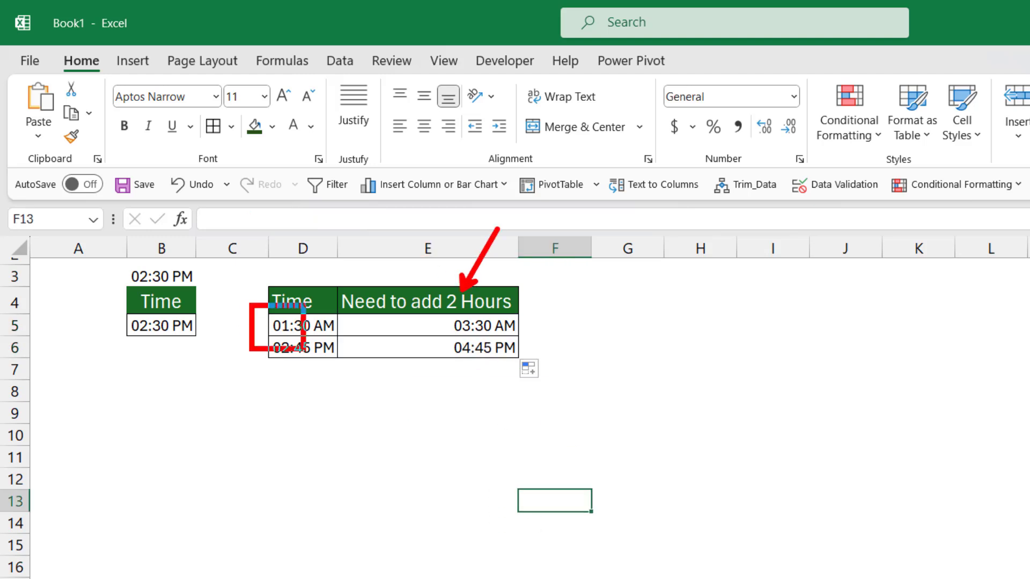
# - Add 45 minutes to the result in E5 by entering =TIME(0,45,0)+E5 in F5, and fill the formula down to F6
pyautogui.click(533, 327)
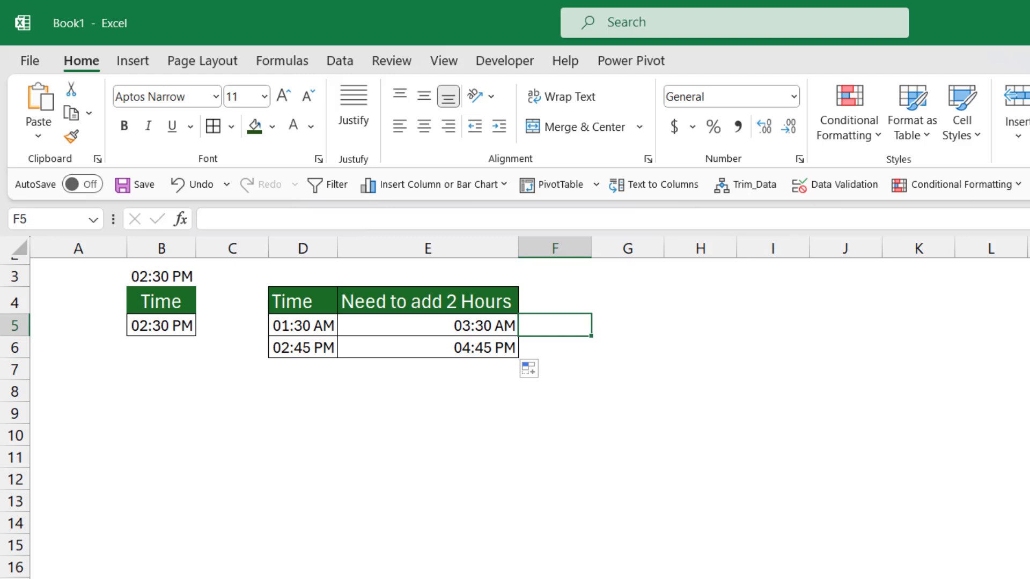
pyautogui.write('=time')
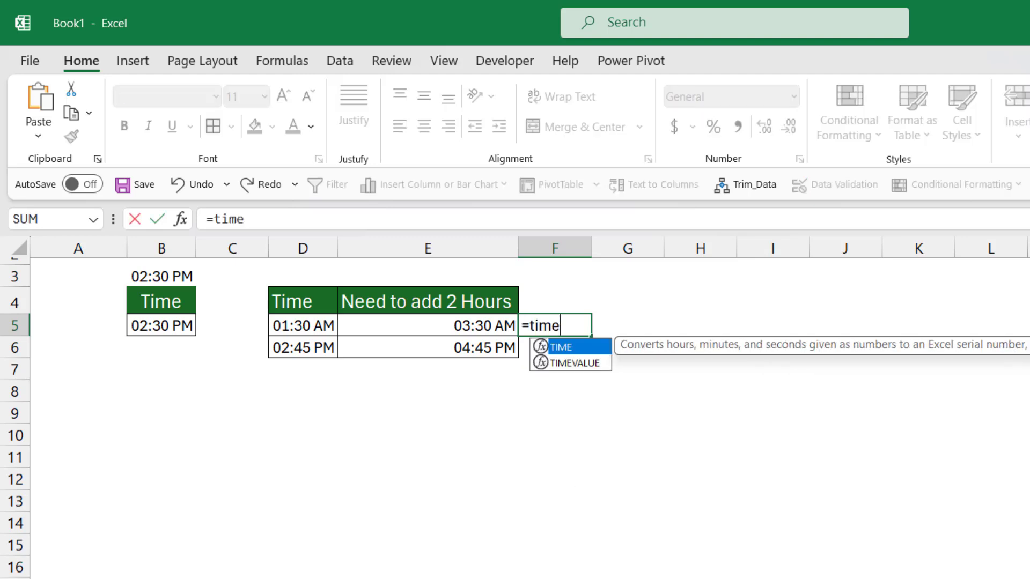
pyautogui.press('Tab')
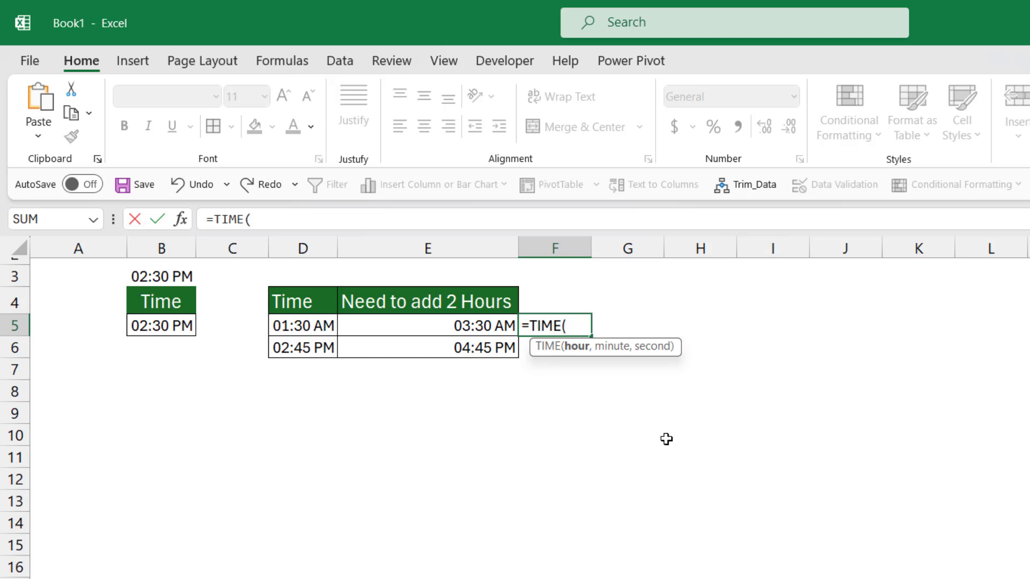
pyautogui.write('0,')
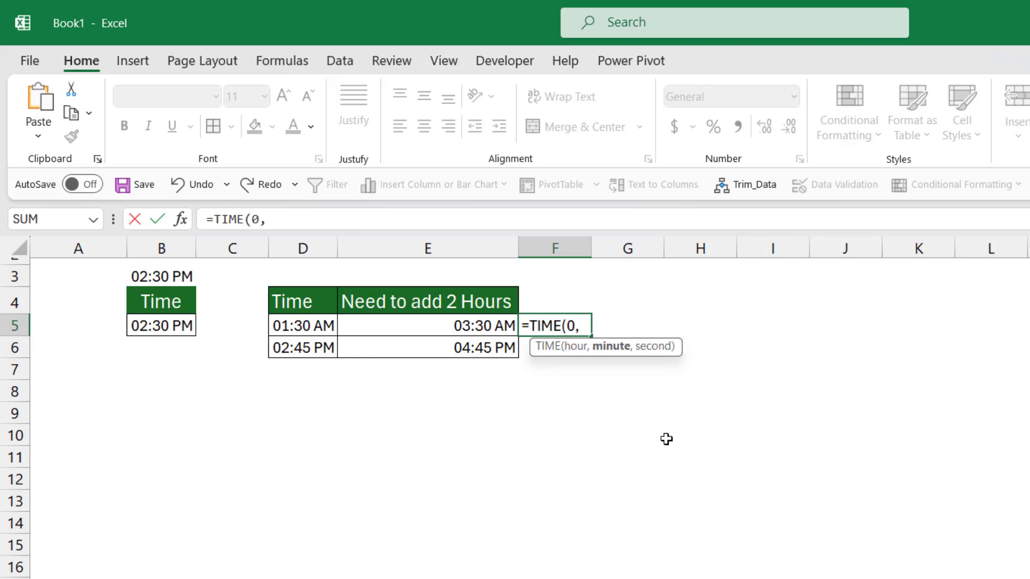
pyautogui.write('45,')
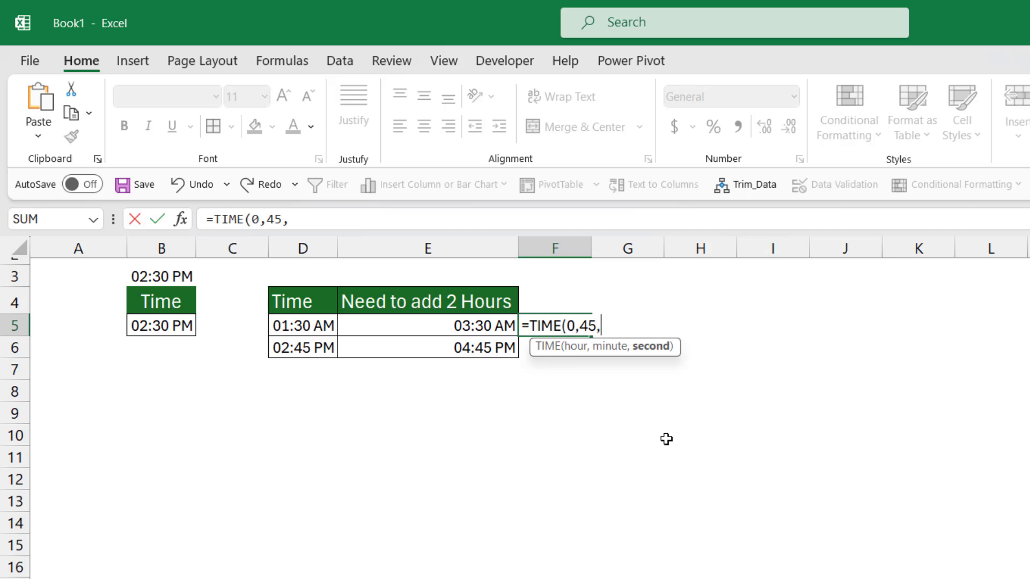
pyautogui.write('0)+')
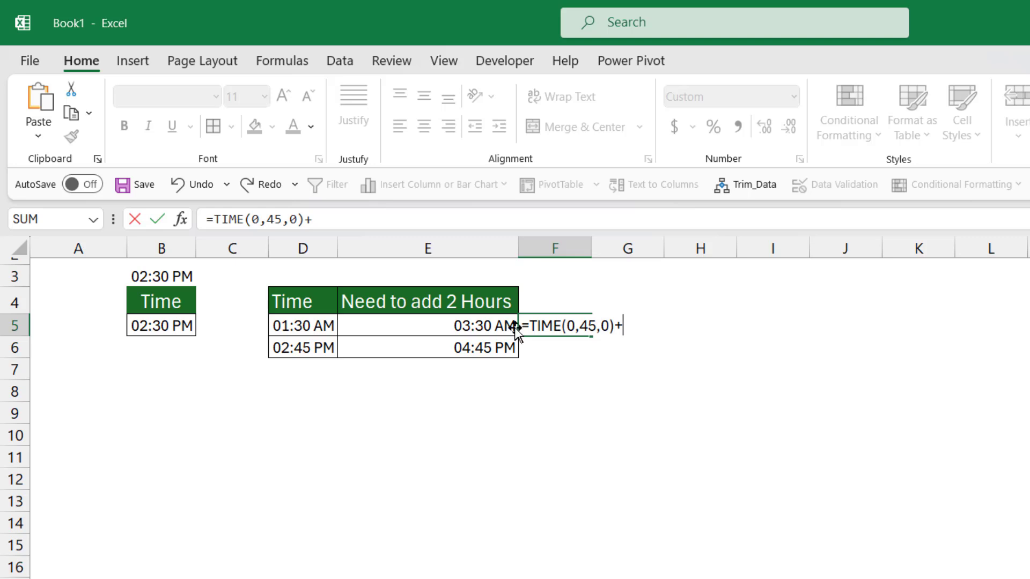
pyautogui.click(476, 331)
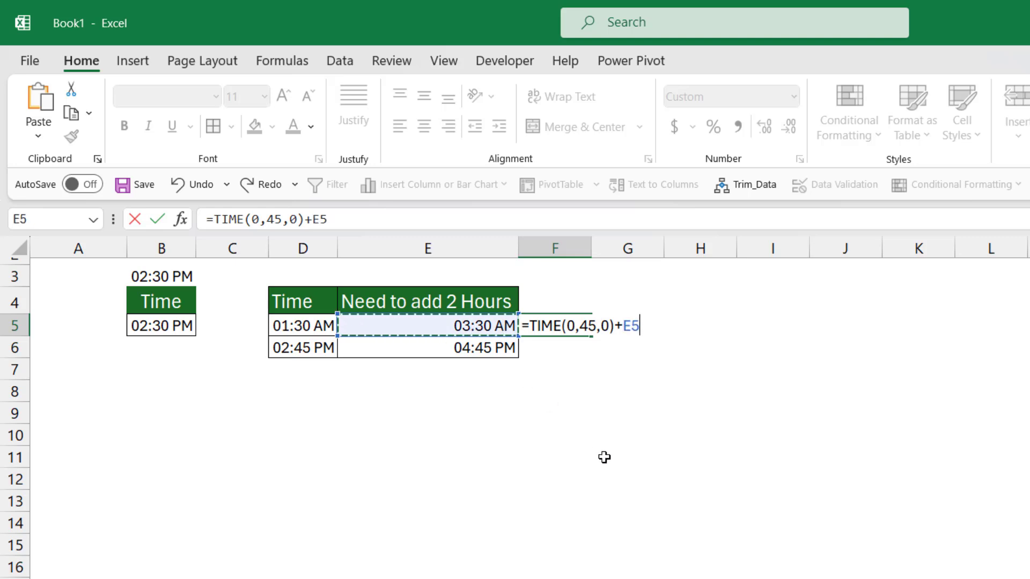
pyautogui.press('Return')
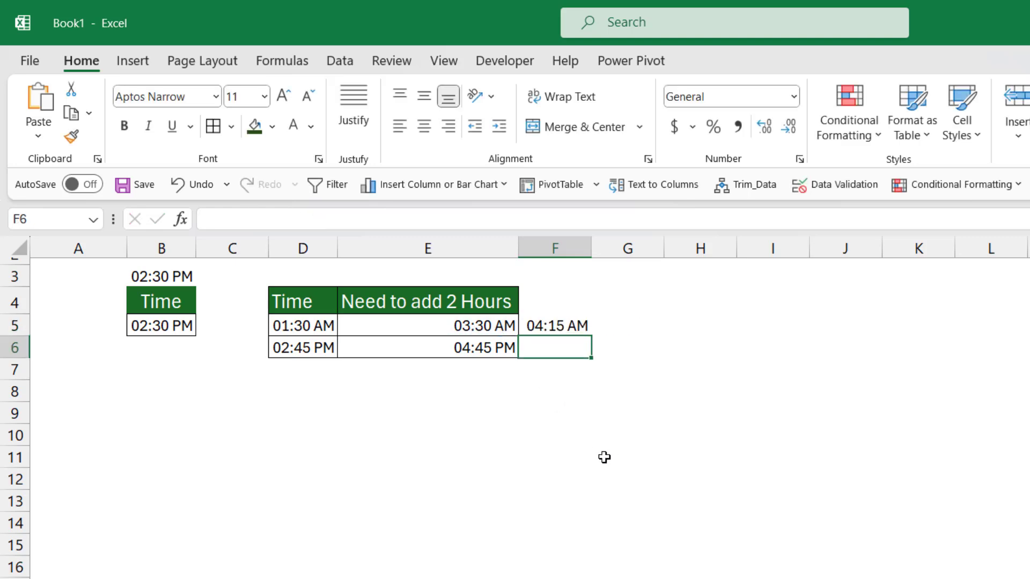
pyautogui.click(579, 331)
pyautogui.doubleClick(591, 336)
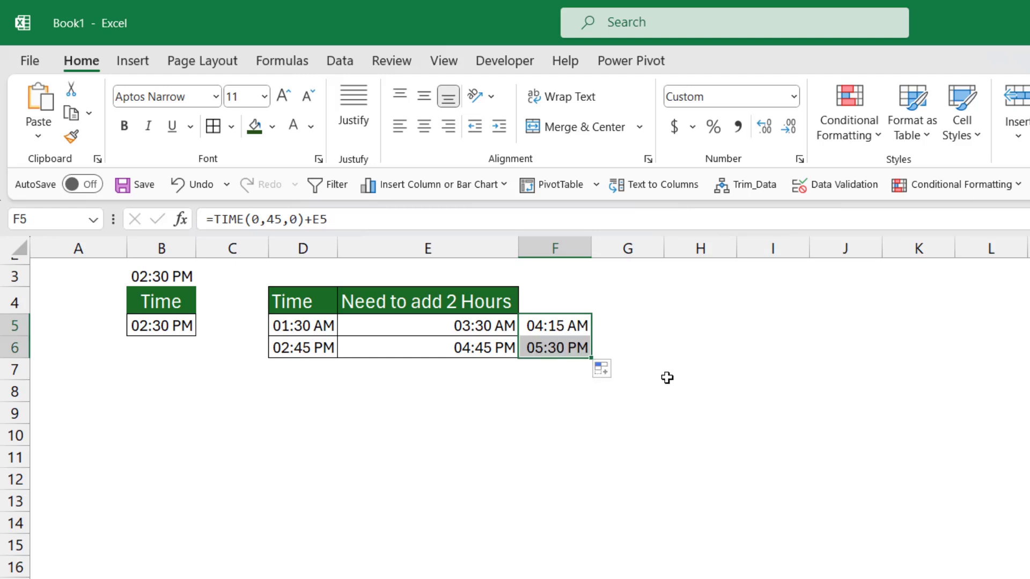